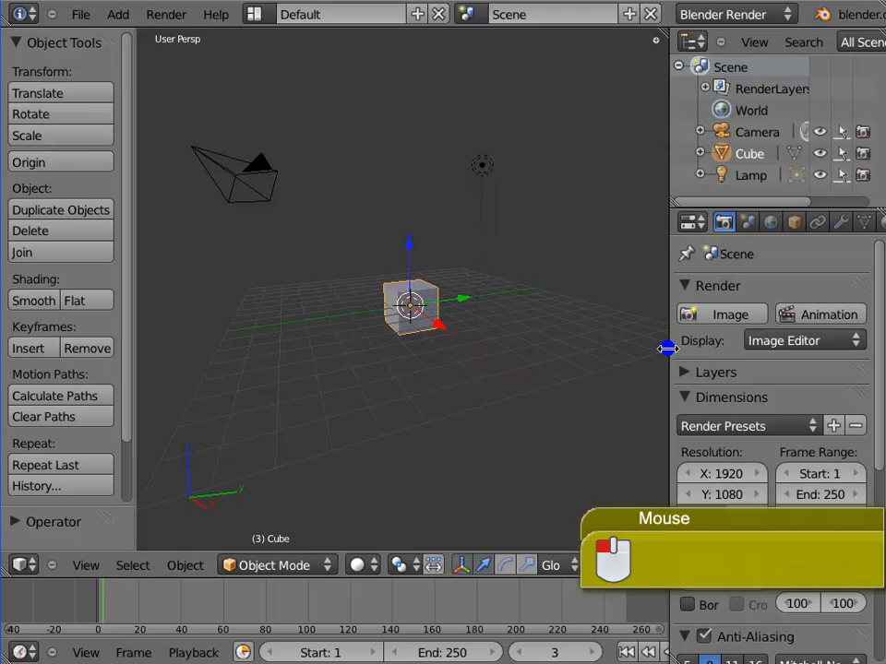
# - Widen the Properties editor and set the scene's units to Metric with rotation in Degrees
pyautogui.moveTo(667, 349); pyautogui.dragTo(582, 354)
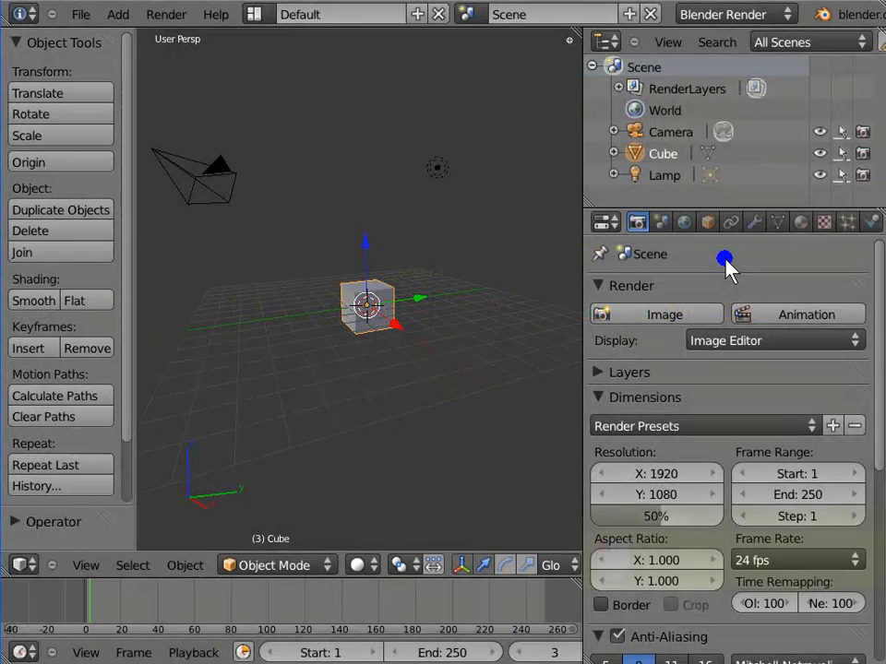
pyautogui.click(725, 266)
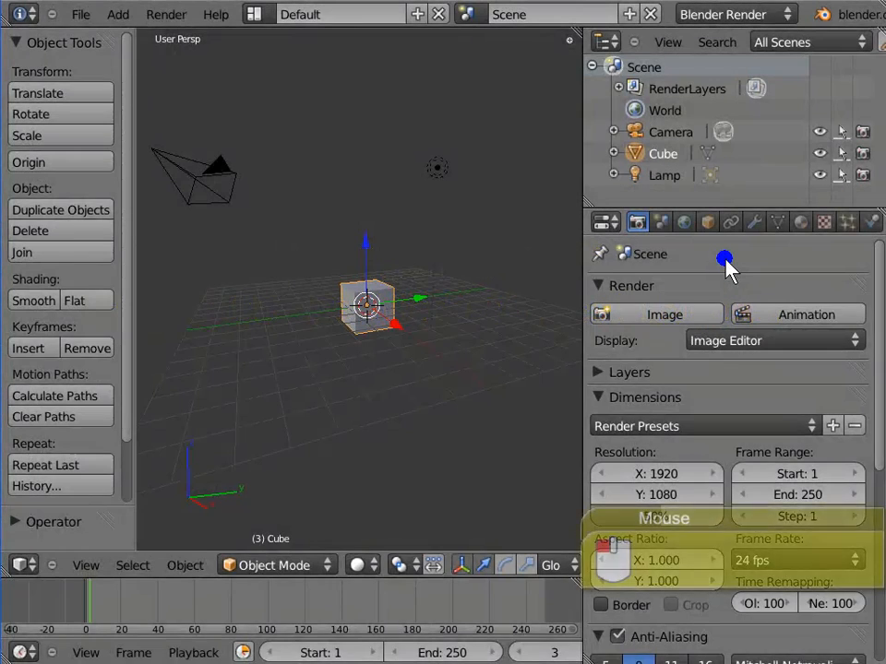
pyautogui.click(661, 225)
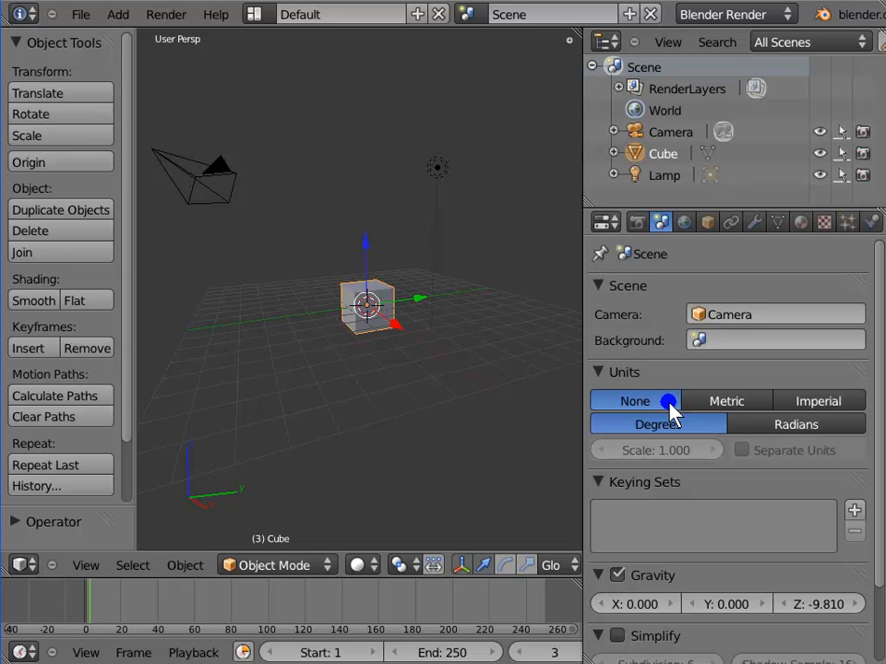
pyautogui.click(704, 424)
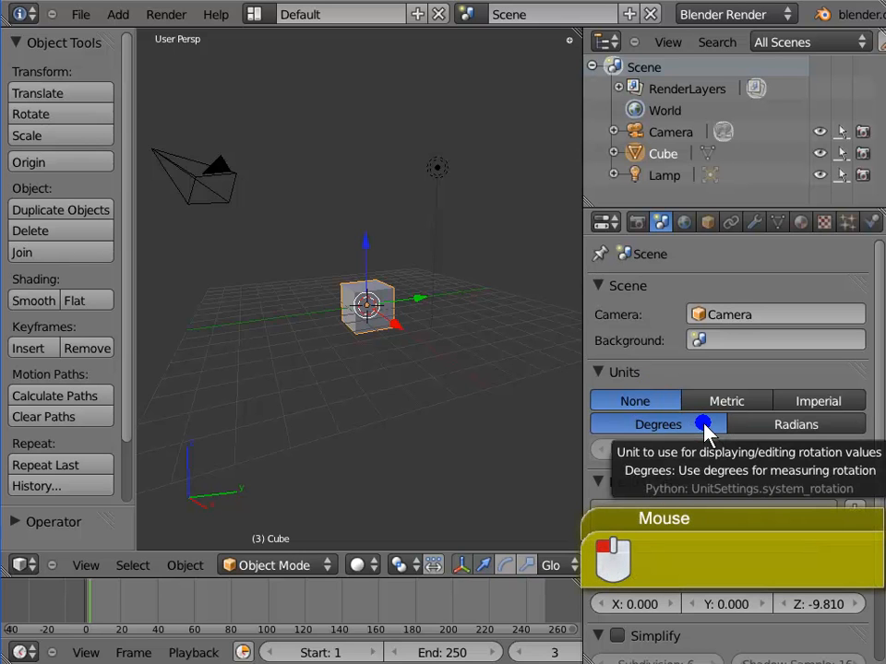
pyautogui.click(757, 403)
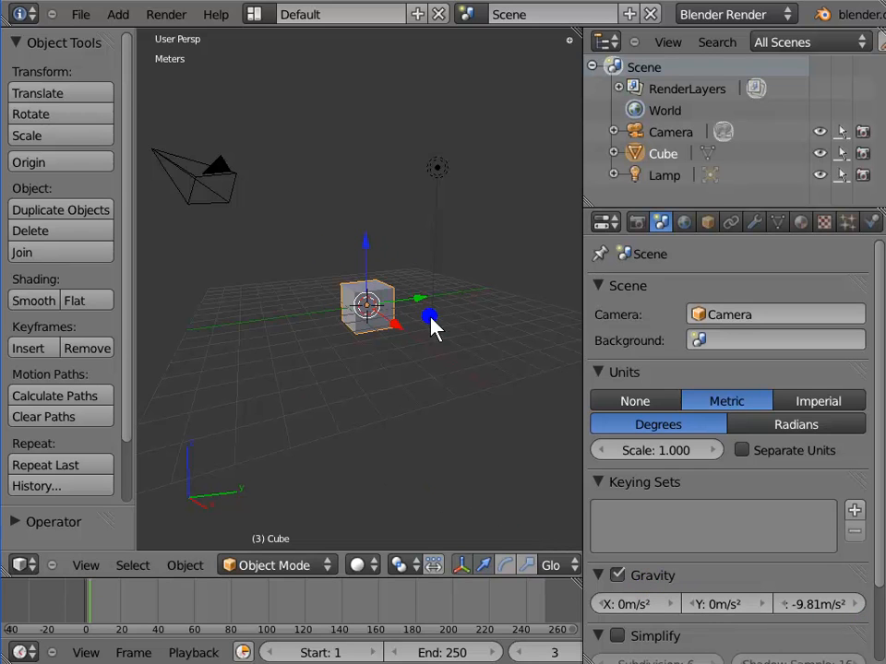
pyautogui.click(382, 358)
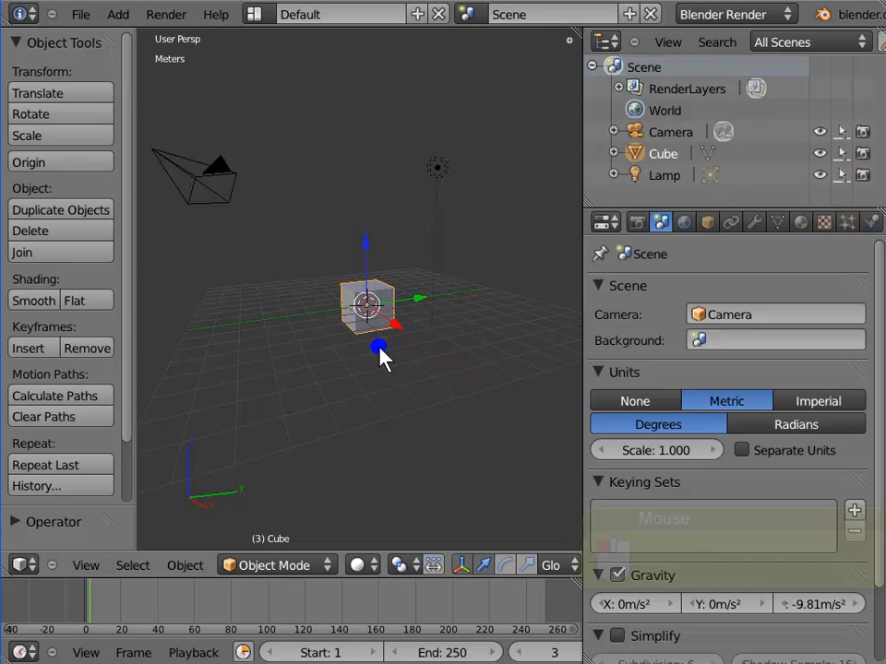
# - Enable Blend Sky for the world and render a still image to check the background
pyautogui.click(686, 227)
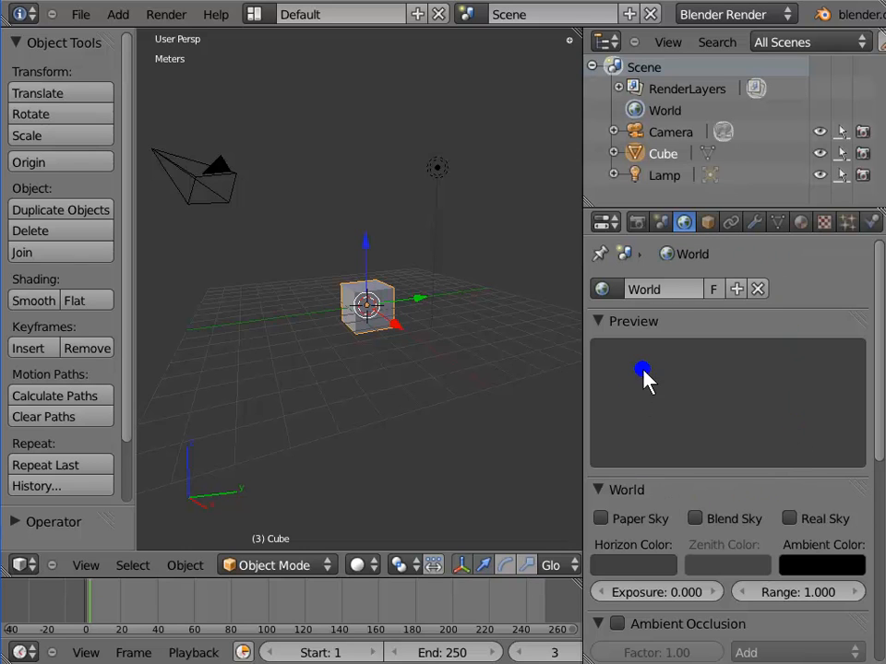
pyautogui.click(717, 270)
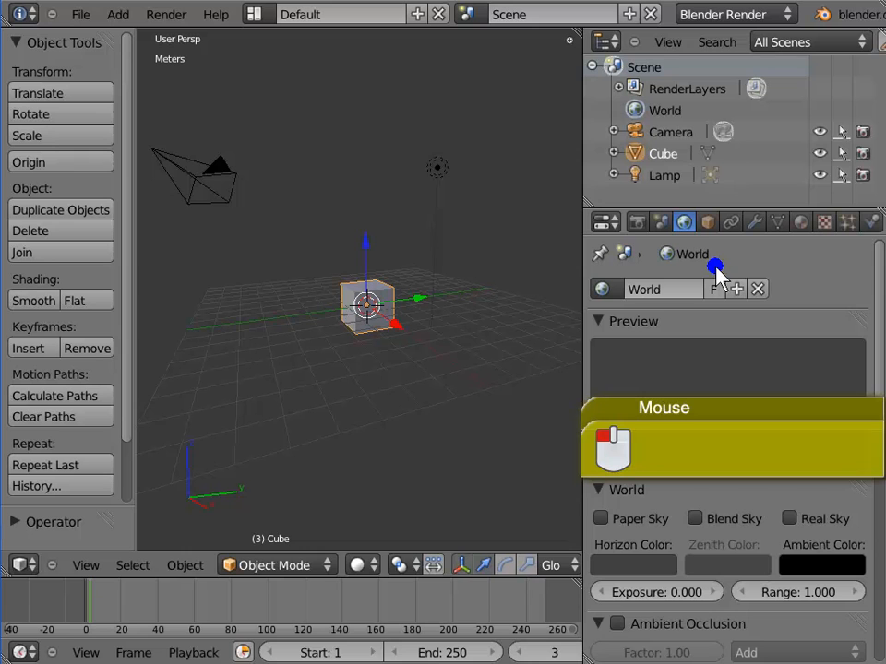
pyautogui.click(694, 519)
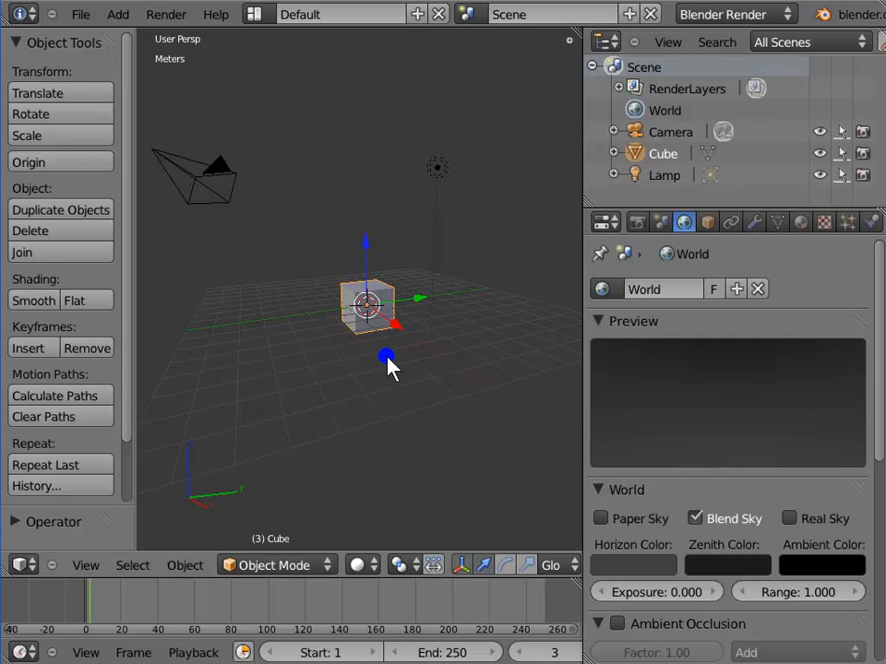
pyautogui.press('F12')
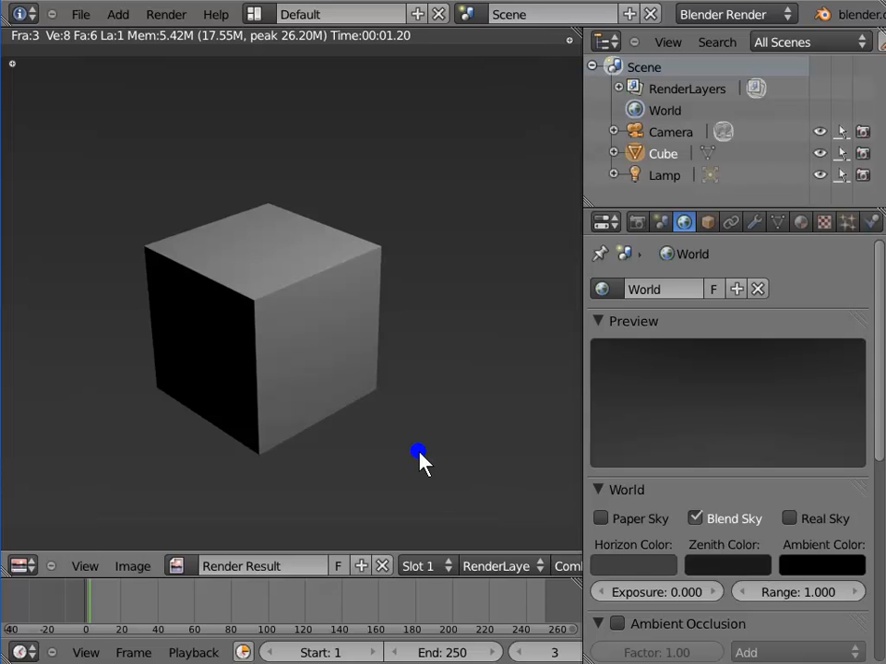
pyautogui.press('Escape')
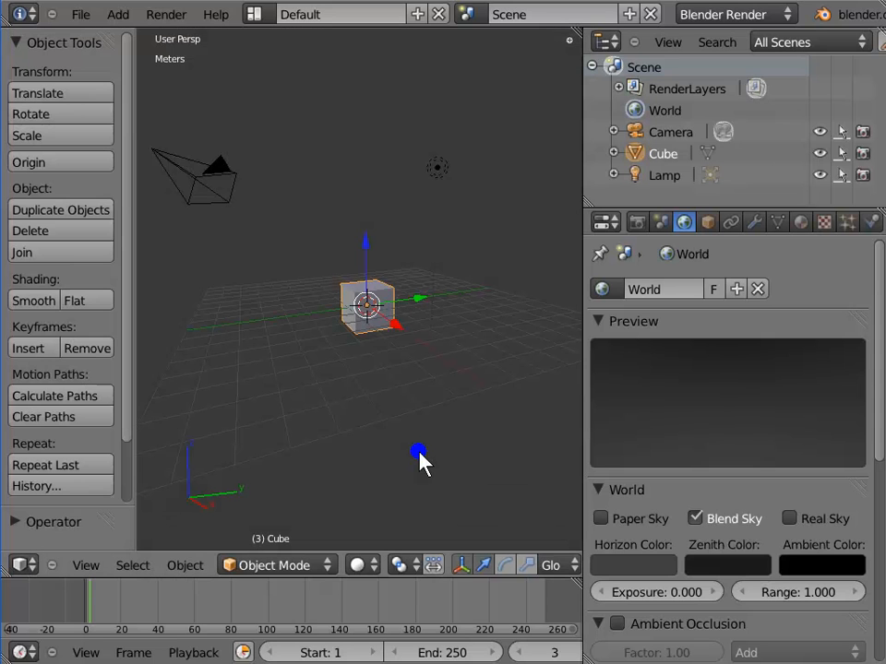
# - Change the world's Zenith Color to white and look over its lighting, Gather, Mist and Stars settings
pyautogui.click(749, 565)
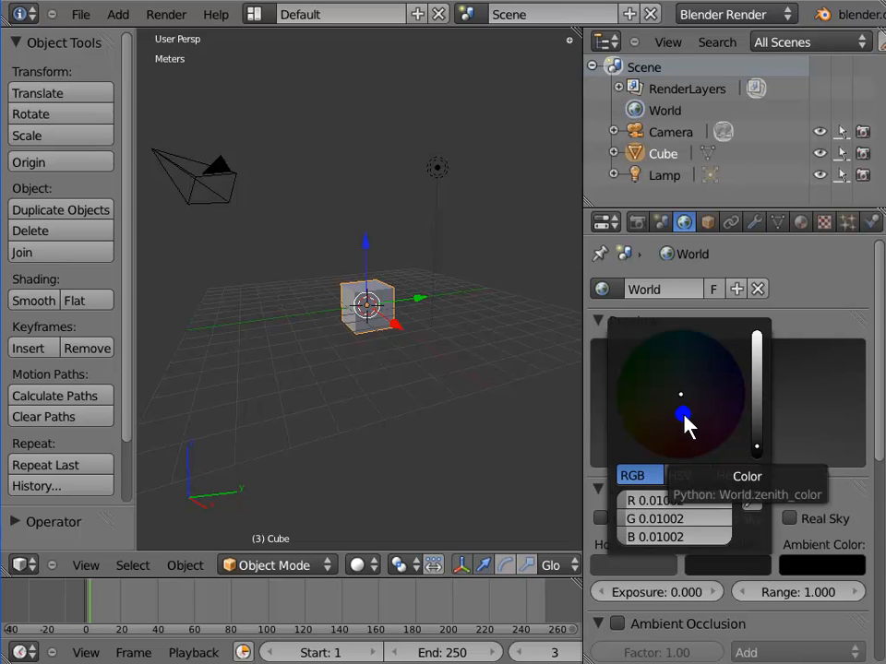
pyautogui.moveTo(755, 450); pyautogui.dragTo(788, 328)
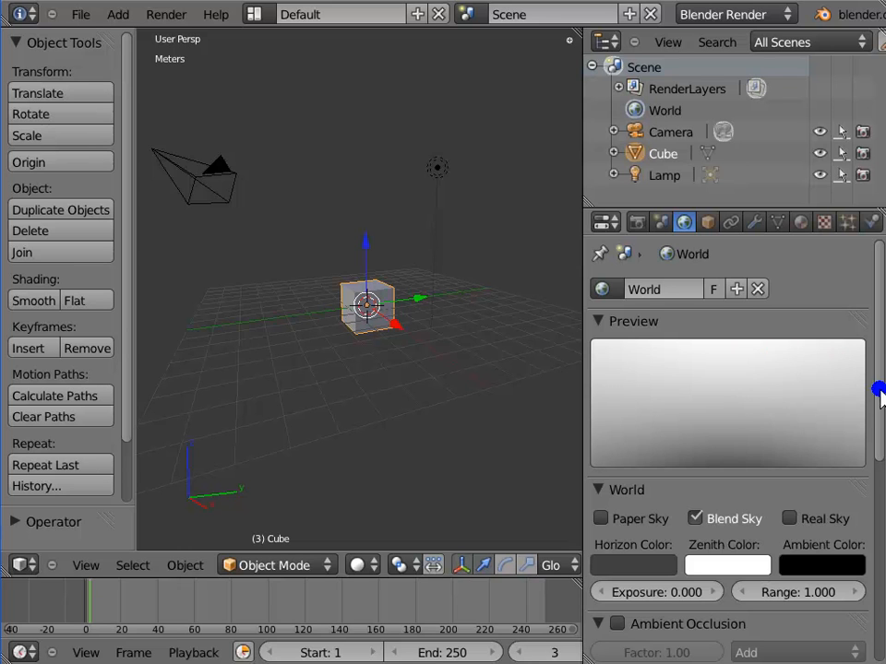
pyautogui.moveTo(880, 389); pyautogui.dragTo(879, 569)
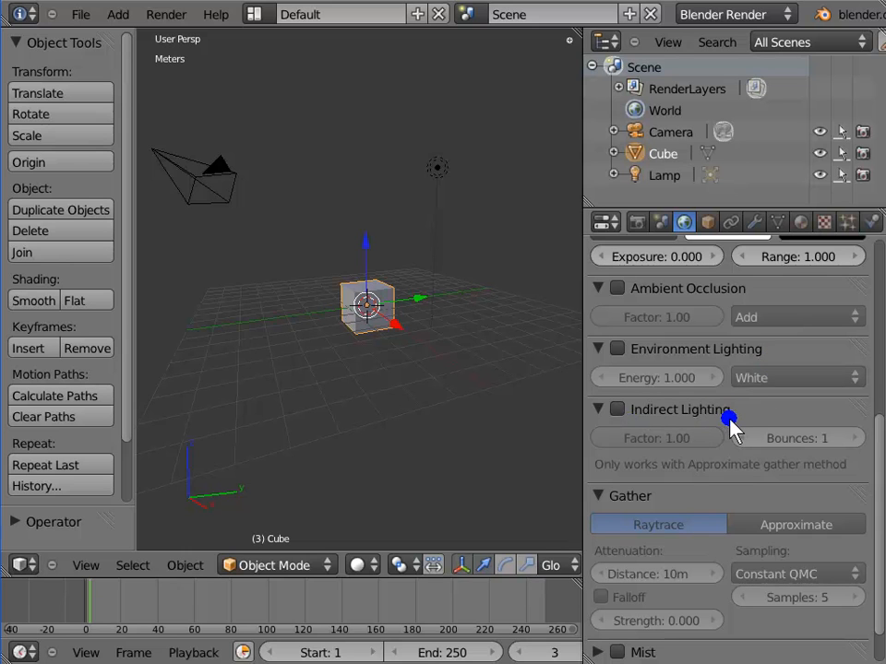
pyautogui.scroll(-2, 659, 518)
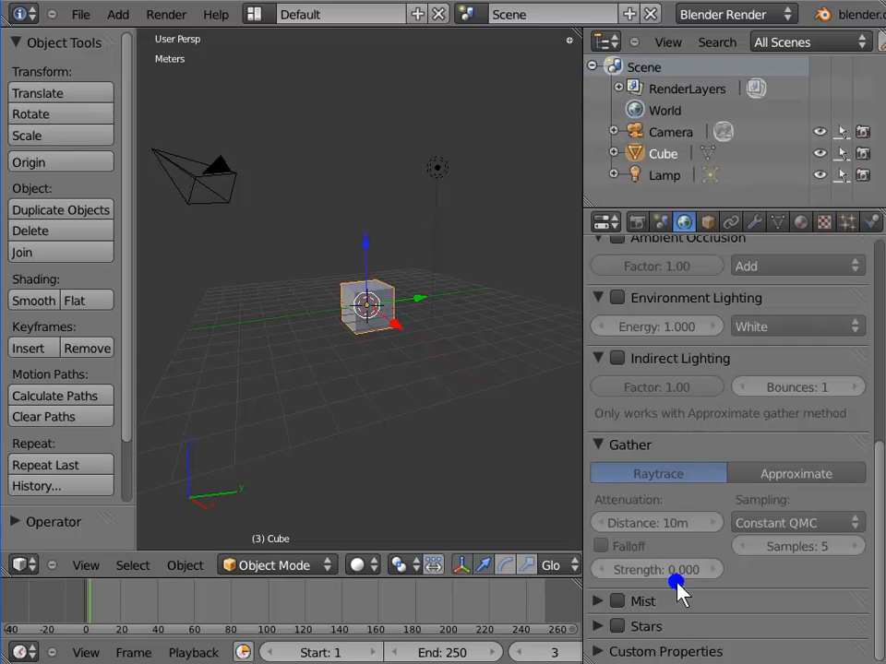
pyautogui.click(678, 634)
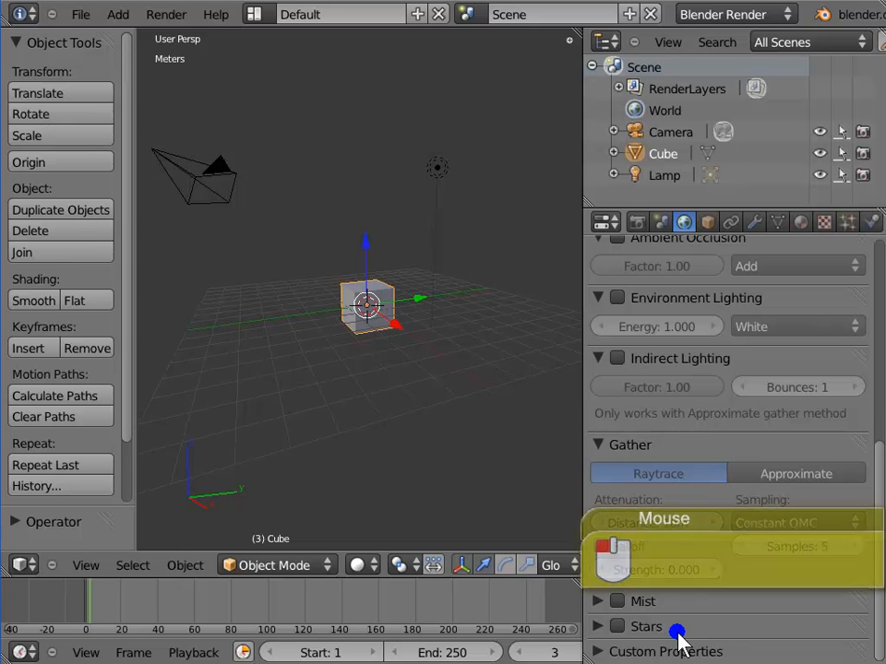
# - Set the cube's X location to 1 m in its object transform settings
pyautogui.click(710, 224)
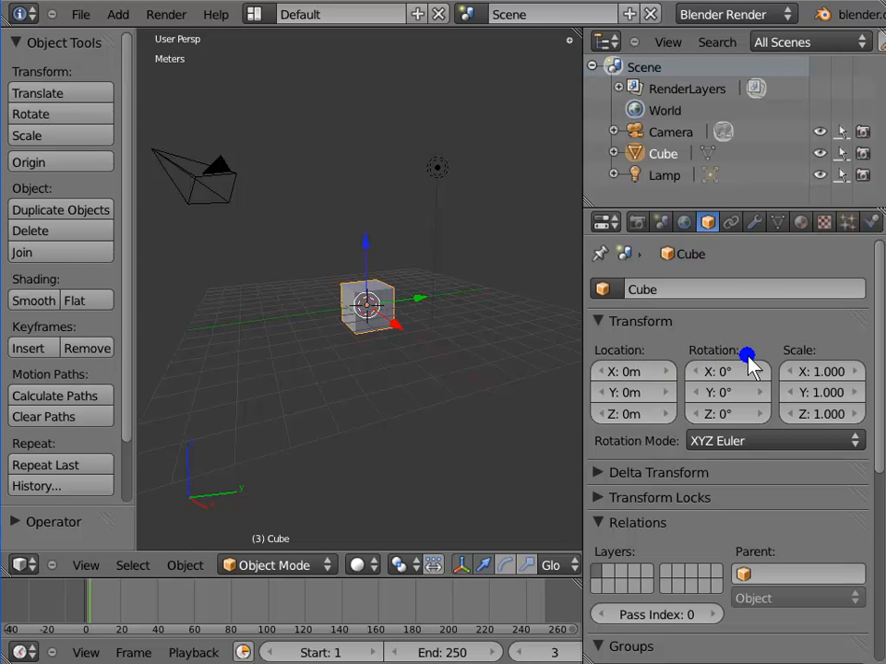
pyautogui.click(832, 365)
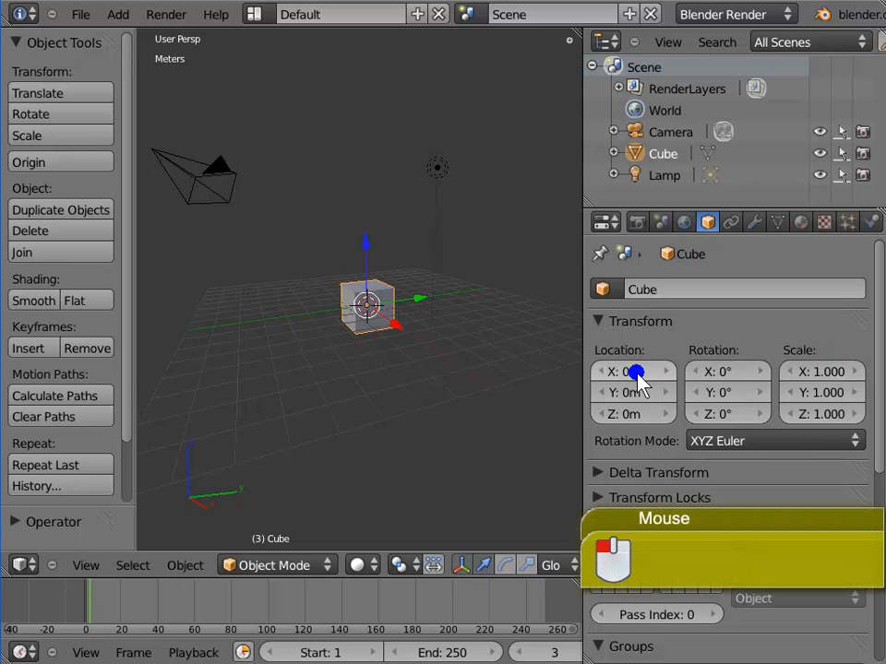
pyautogui.click(632, 371)
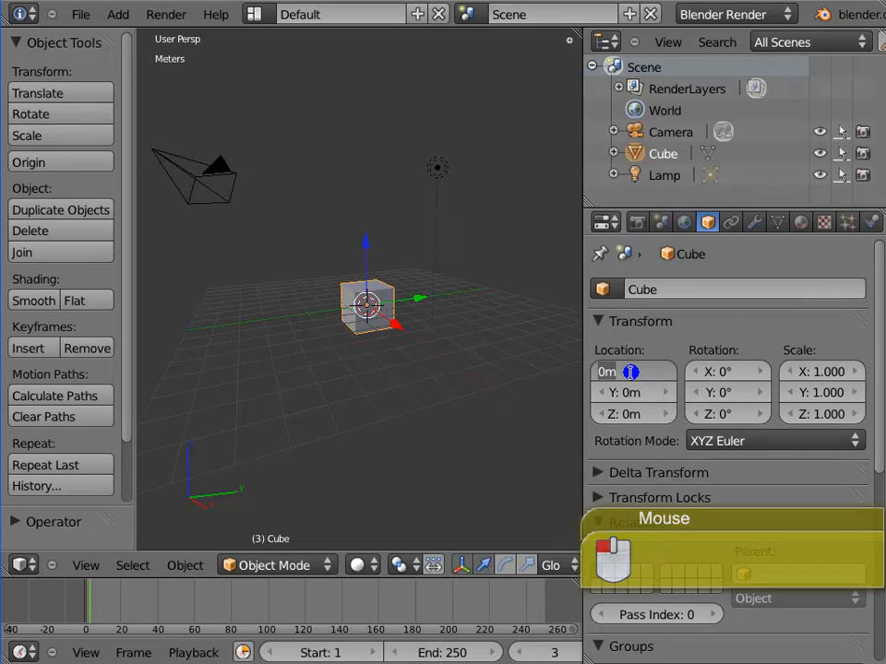
pyautogui.write('1')
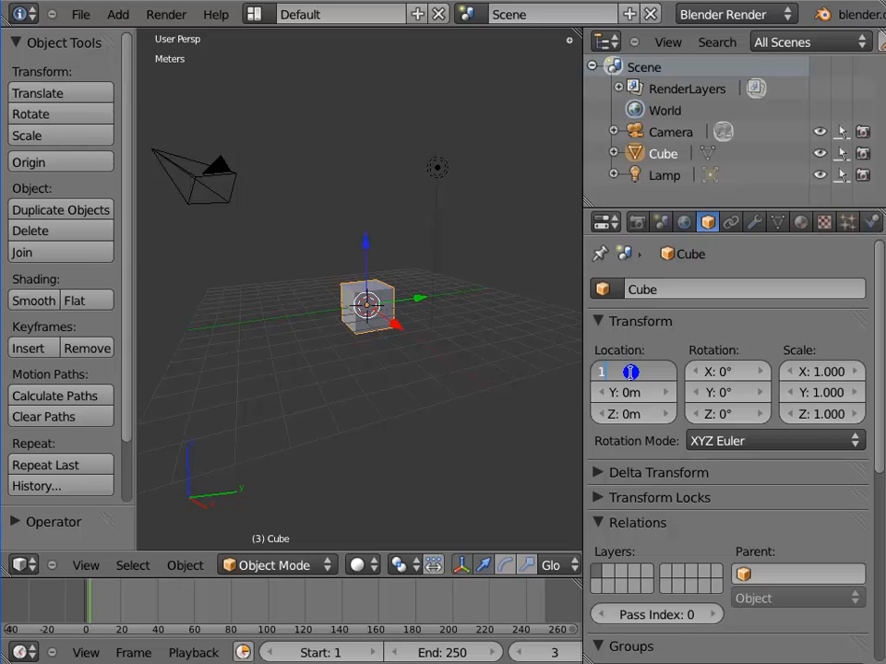
pyautogui.press('Return')
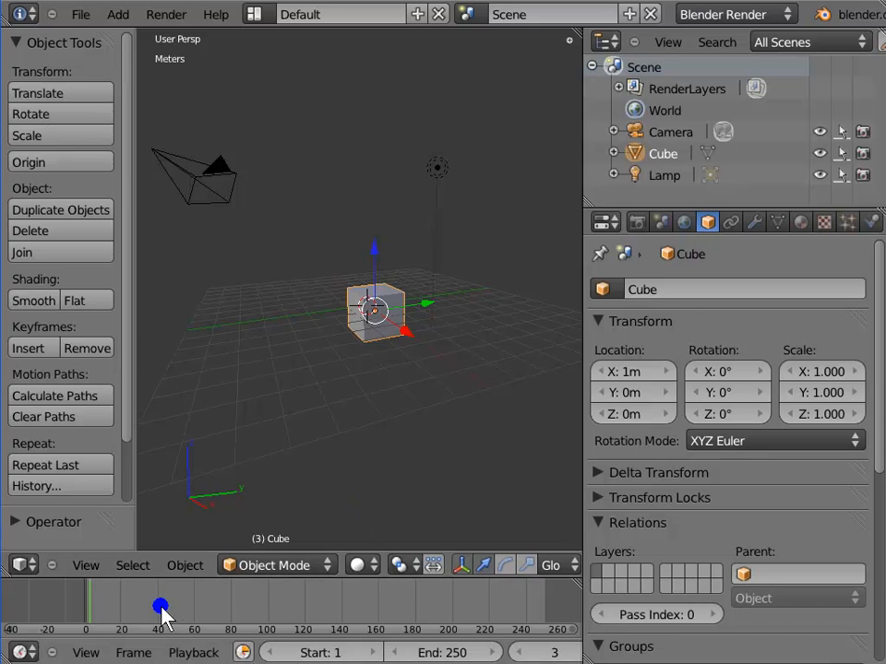
pyautogui.rightClick(422, 611)
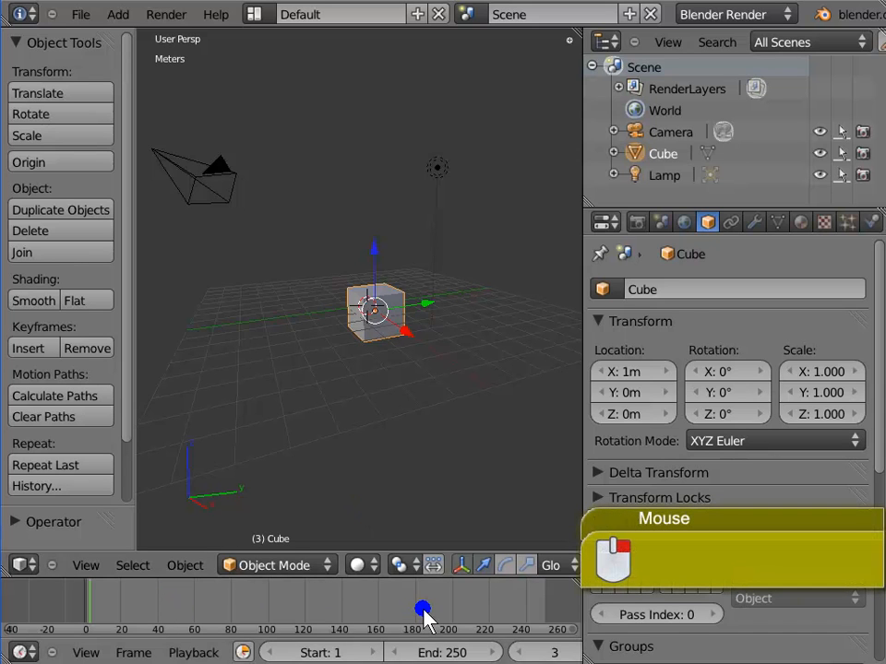
# - Put the camera on the second layer and show all layers in the 3D view
pyautogui.rightClick(225, 191)
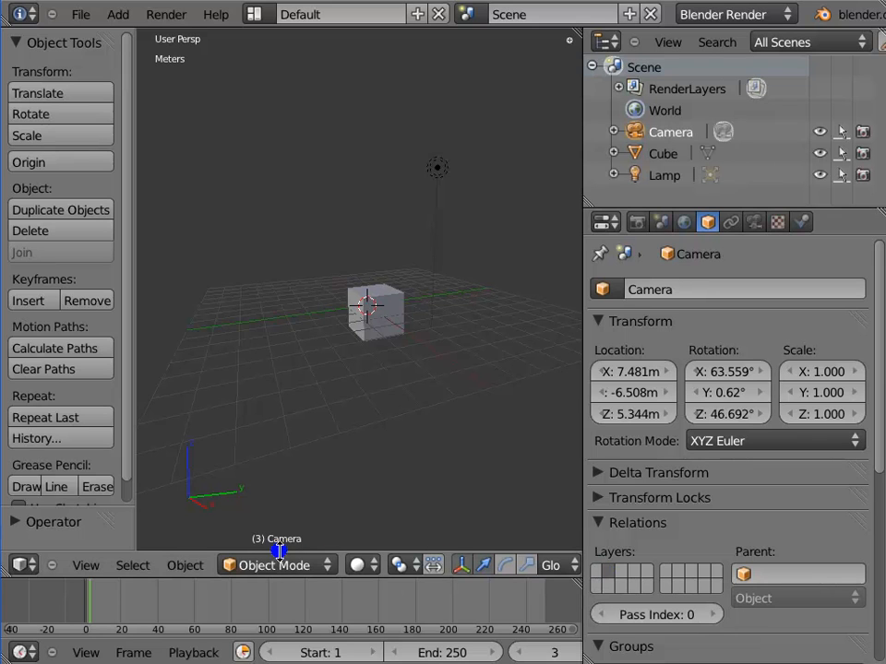
pyautogui.click(85, 566)
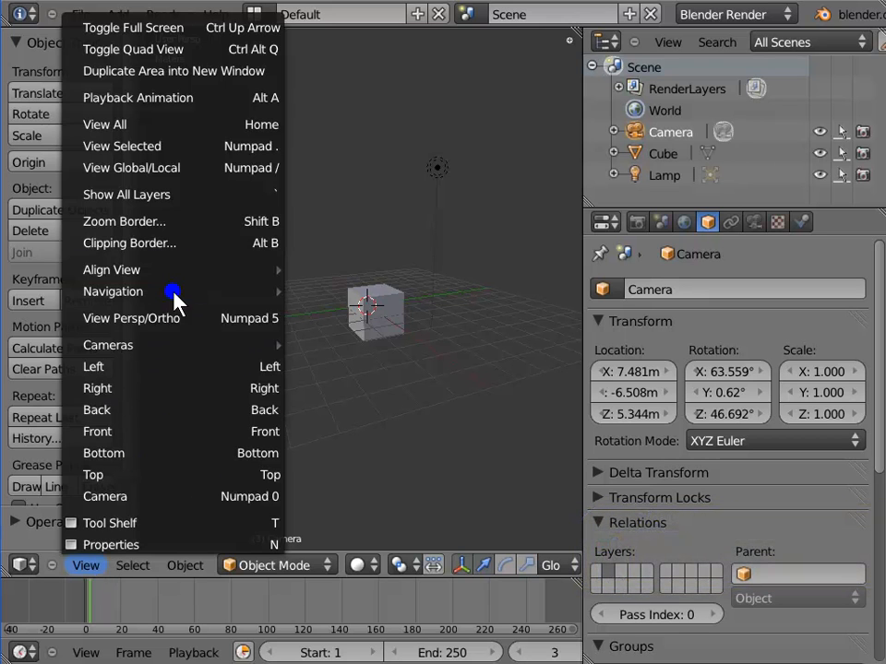
pyautogui.click(205, 198)
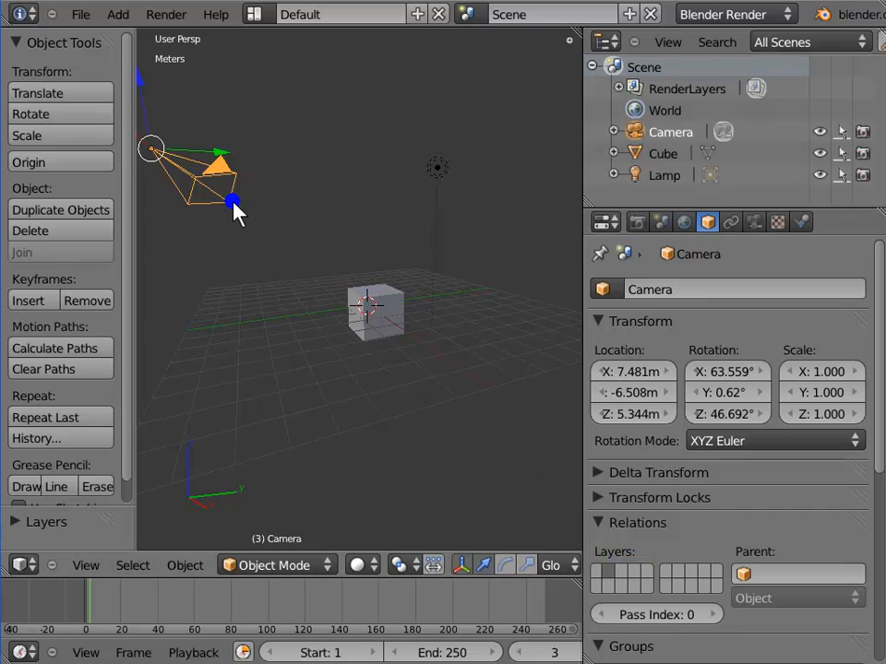
pyautogui.click(402, 382)
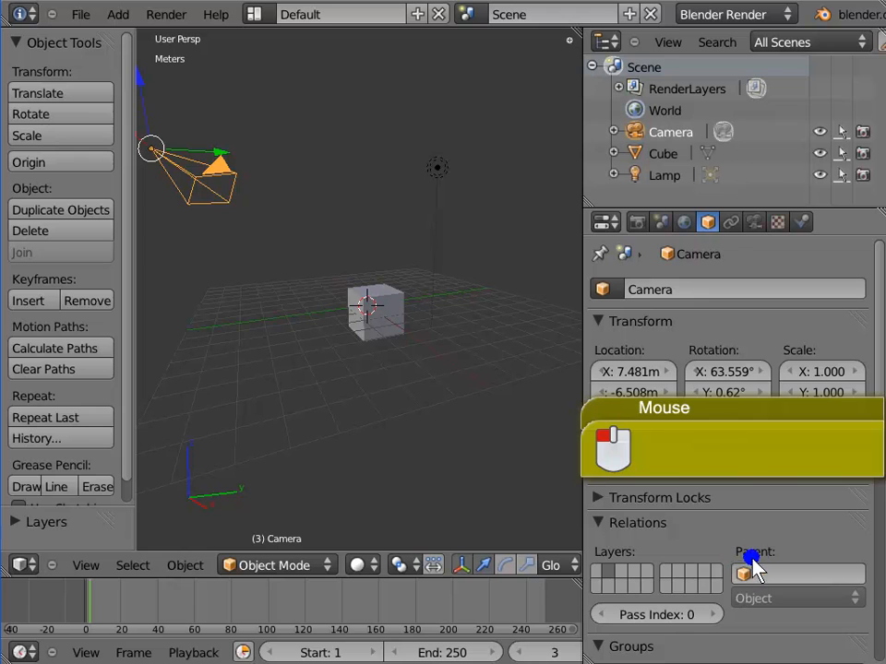
# - Make the Cube the parent of the camera
pyautogui.click(789, 575)
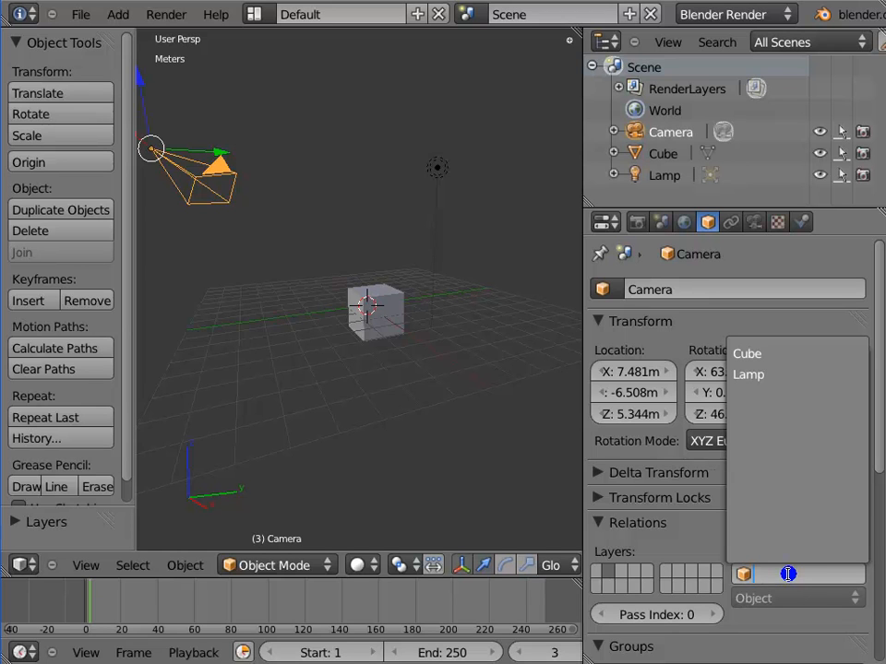
pyautogui.click(793, 354)
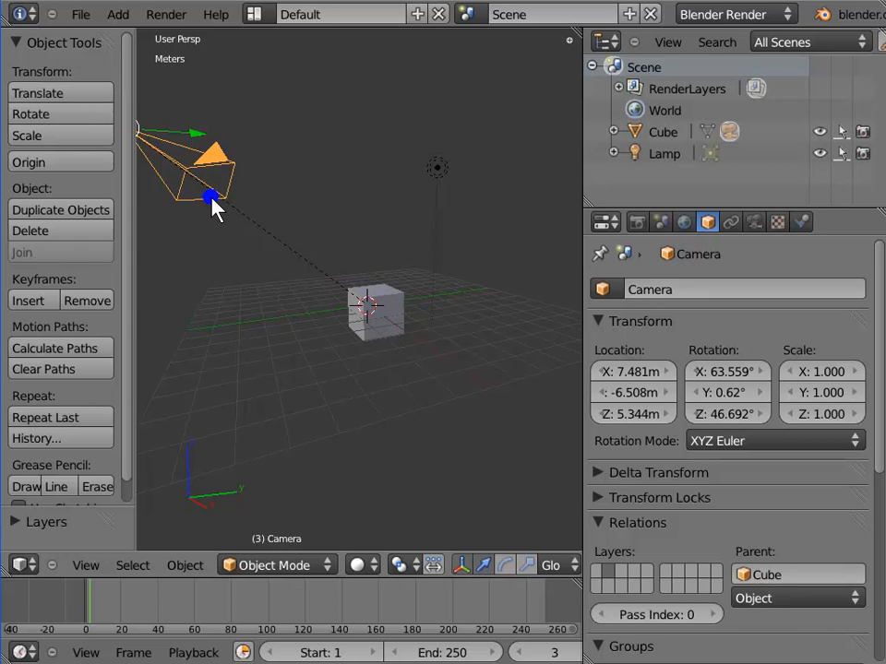
pyautogui.rightClick(213, 198)
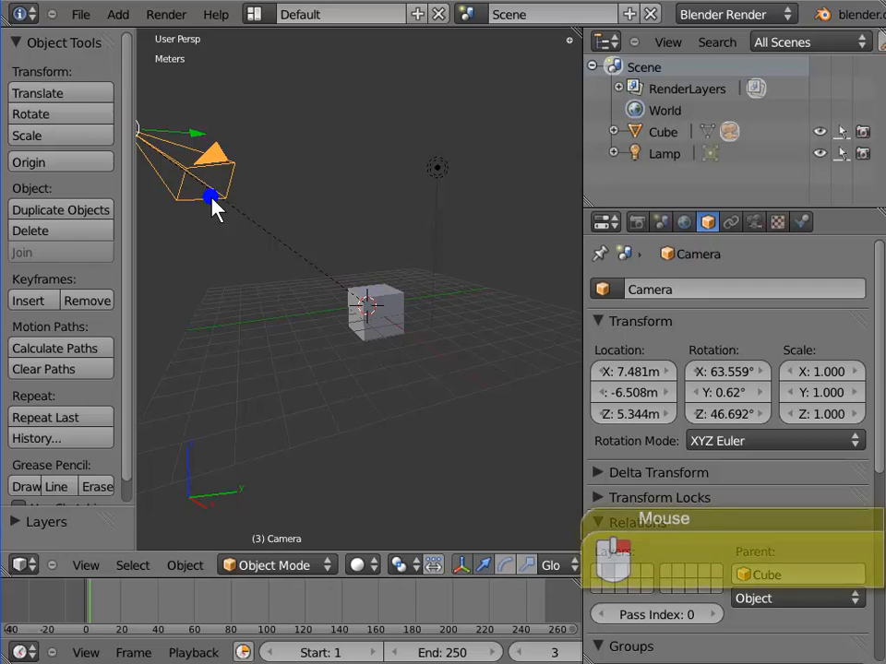
# - Select the cube and move it down along the Z axis to about -3.15 m
pyautogui.rightClick(395, 318)
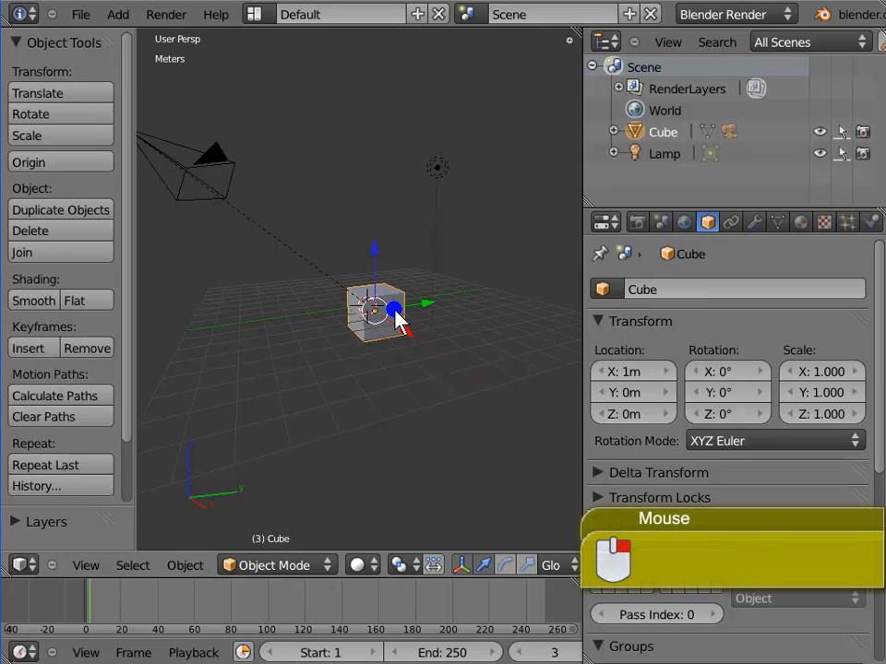
pyautogui.click(395, 313)
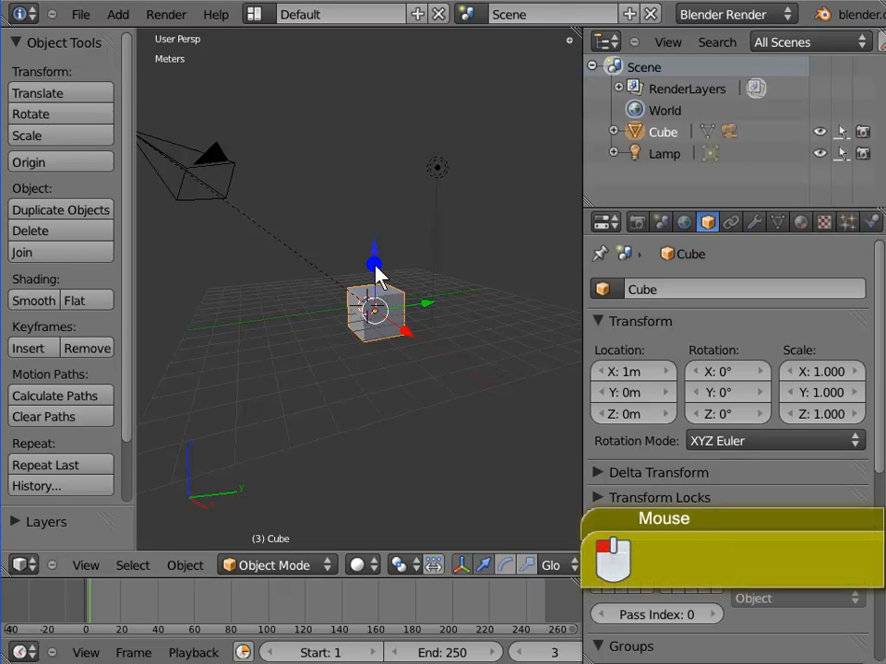
pyautogui.moveTo(377, 270); pyautogui.dragTo(376, 328)
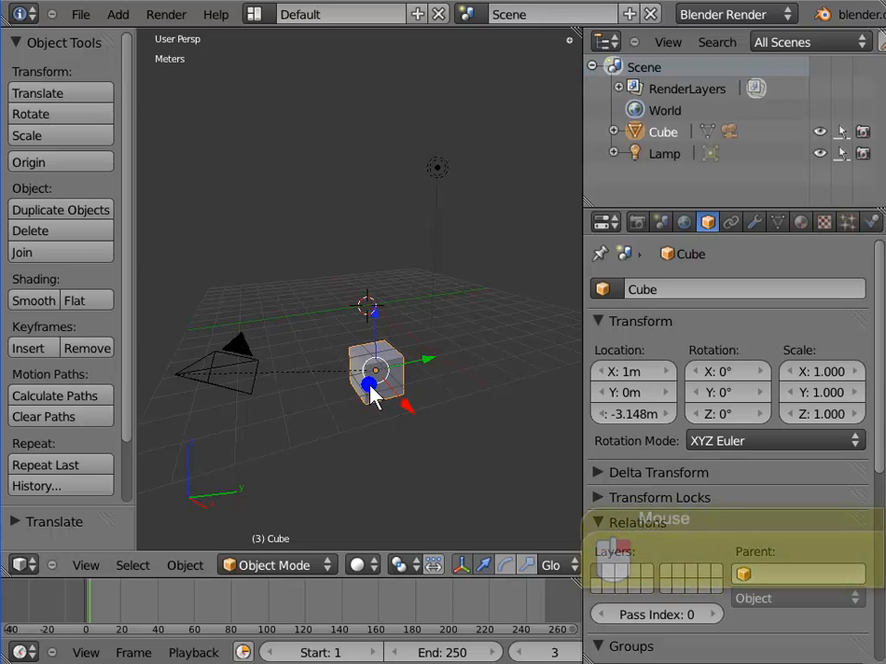
pyautogui.rightClick(369, 392)
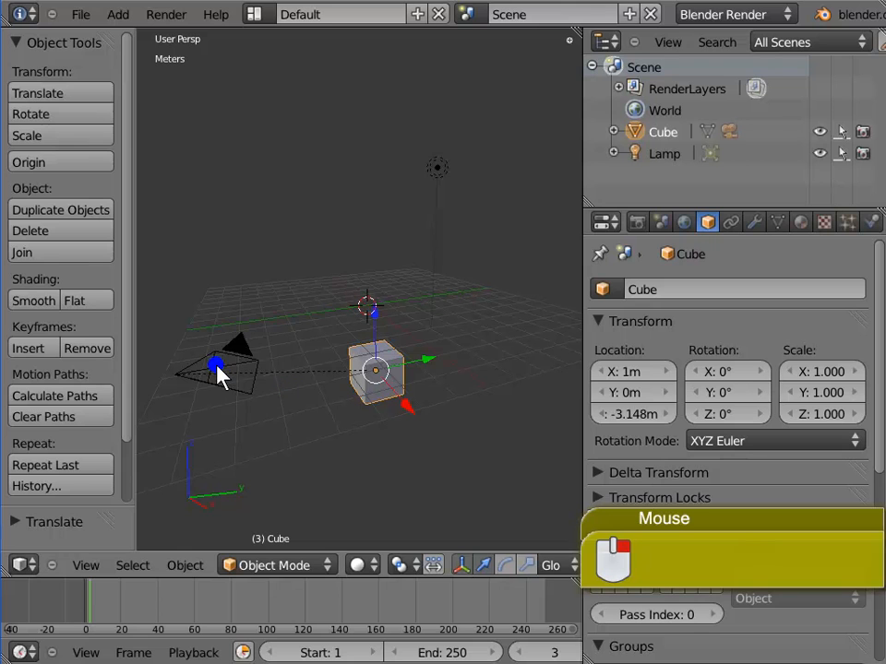
# - Select the camera and clear its Cube parent
pyautogui.rightClick(219, 374)
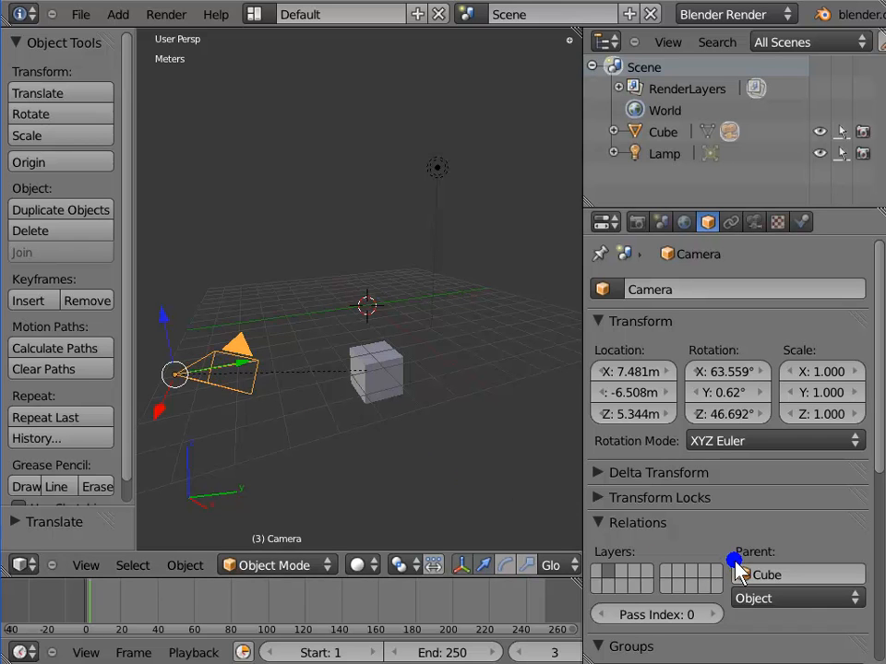
pyautogui.click(784, 568)
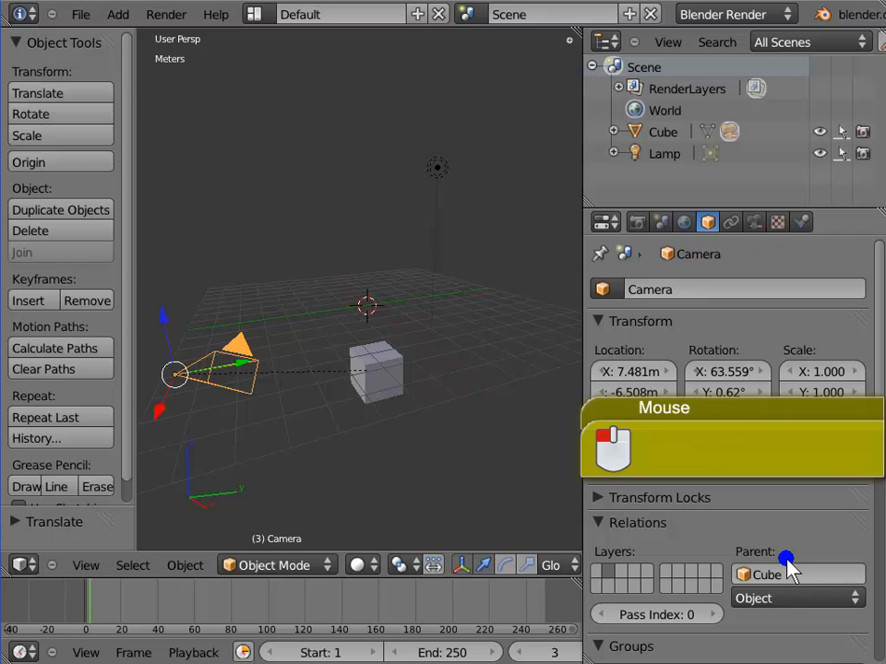
pyautogui.click(799, 573)
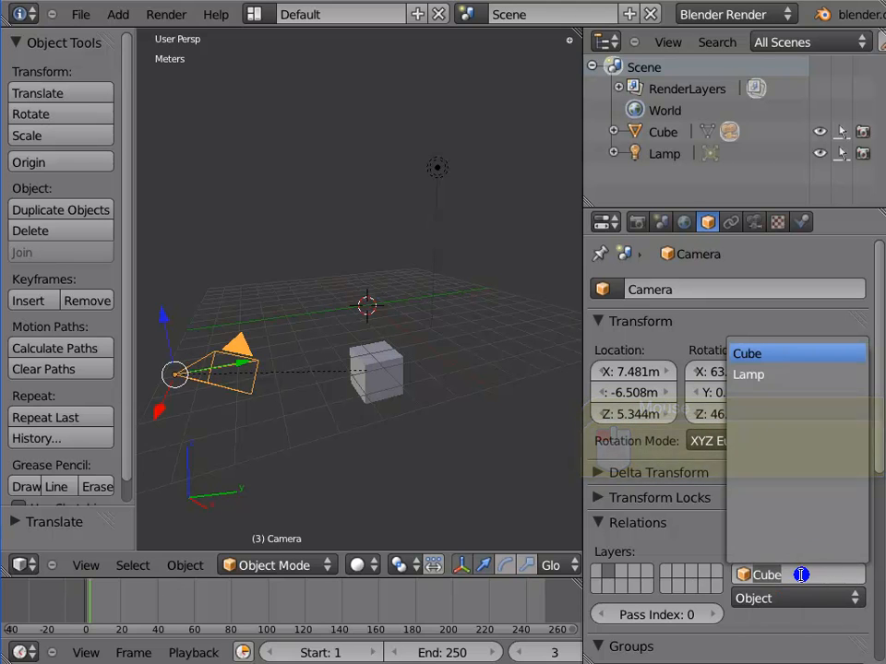
pyautogui.press('BackSpace')
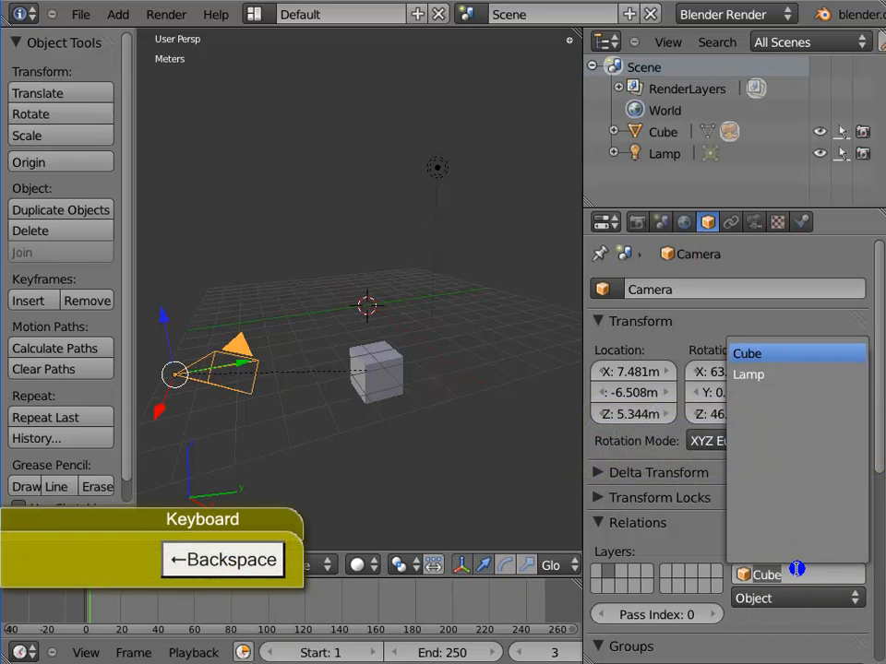
pyautogui.press('BackSpace')
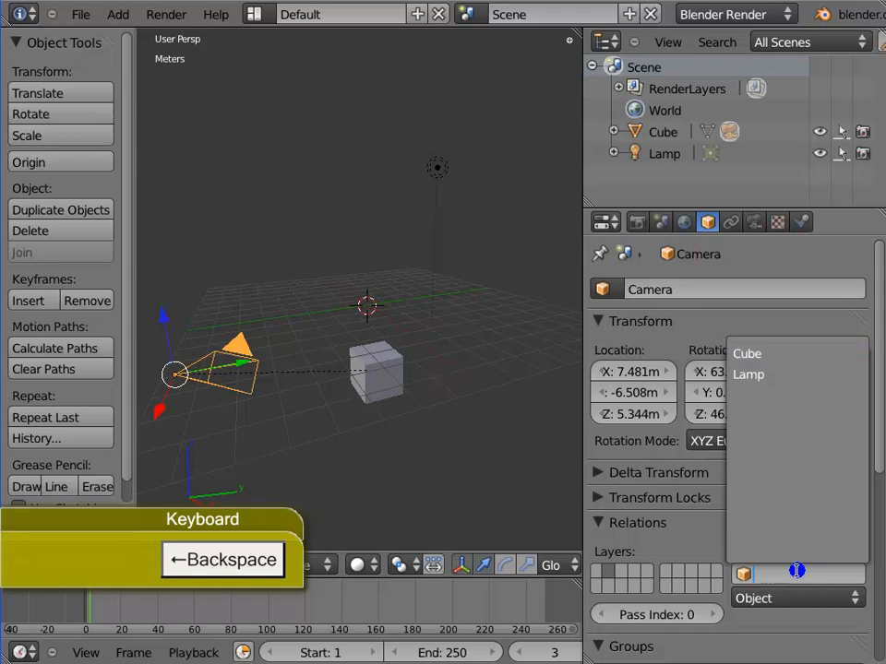
pyautogui.click(795, 571)
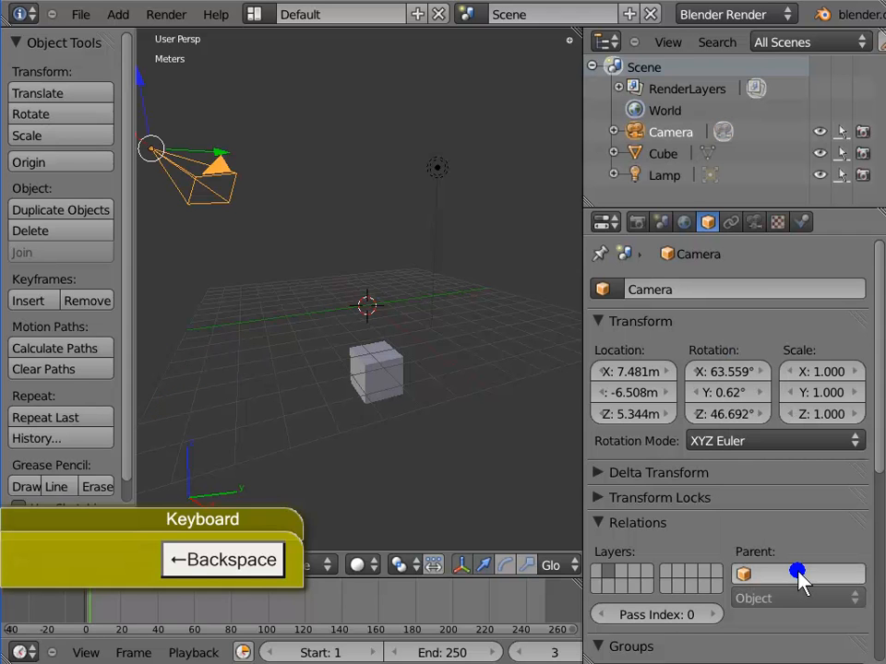